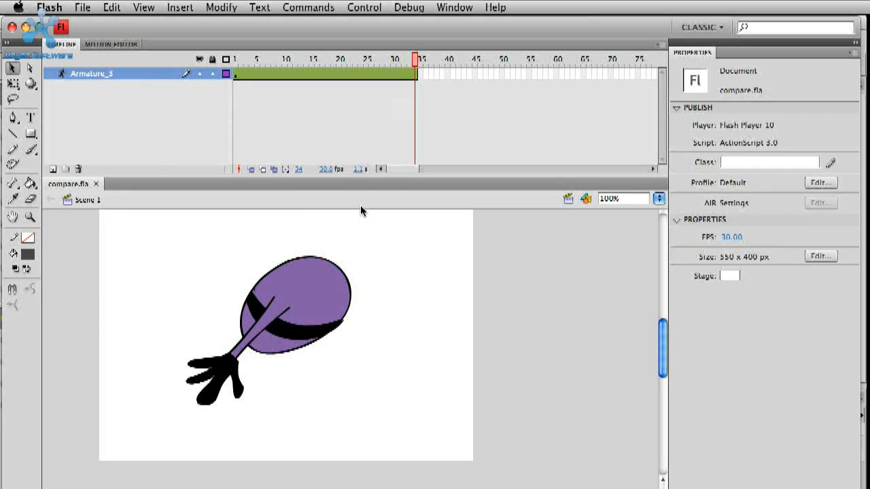
Add a pose at frame 34 by swinging the armature's hand and arm out to the left of the body.
click(303, 315)
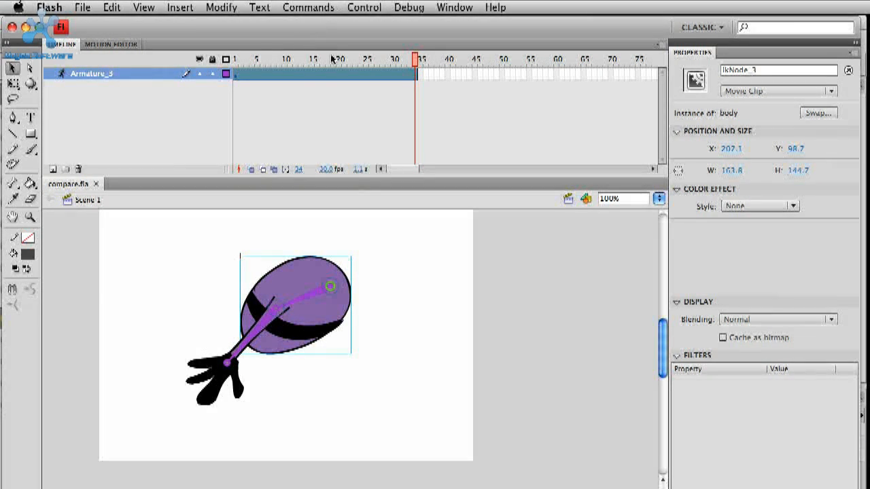
click(236, 61)
drag(236, 60, 436, 65)
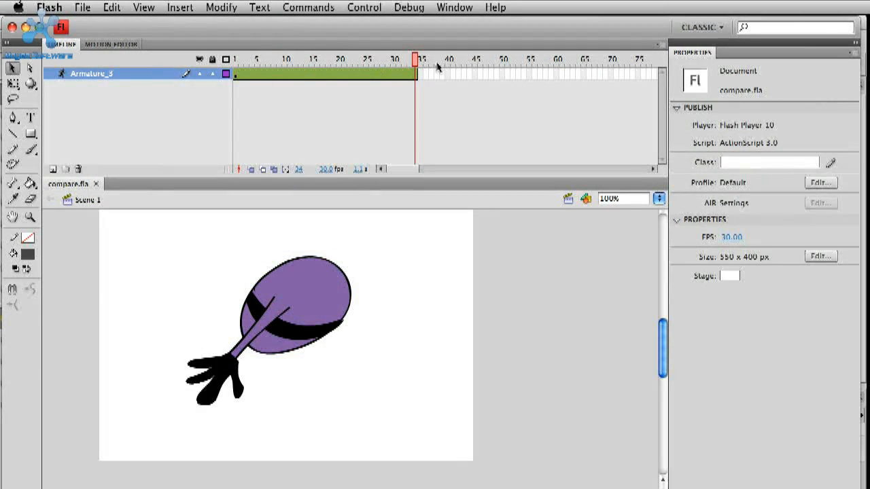
click(221, 384)
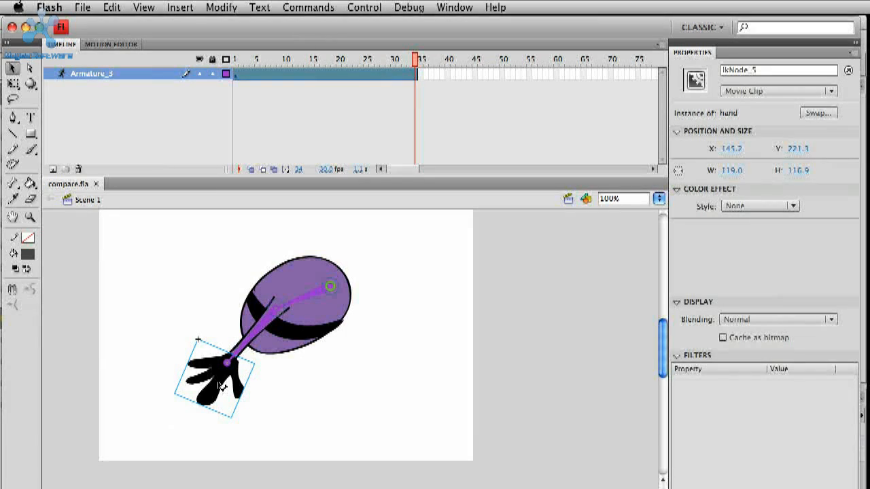
drag(221, 391, 44, 342)
Add a pose at frame 17 with the arm and hand swung to the body's right, and preview the motion.
drag(419, 68, 323, 81)
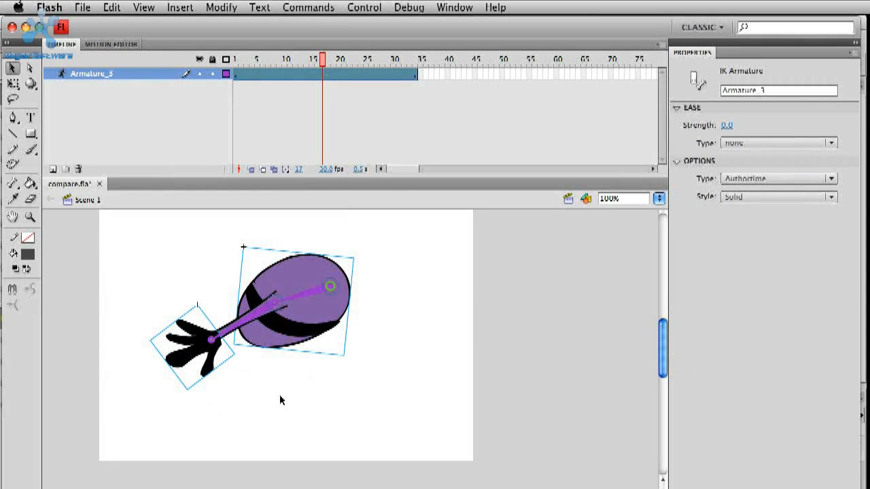
drag(193, 353, 449, 363)
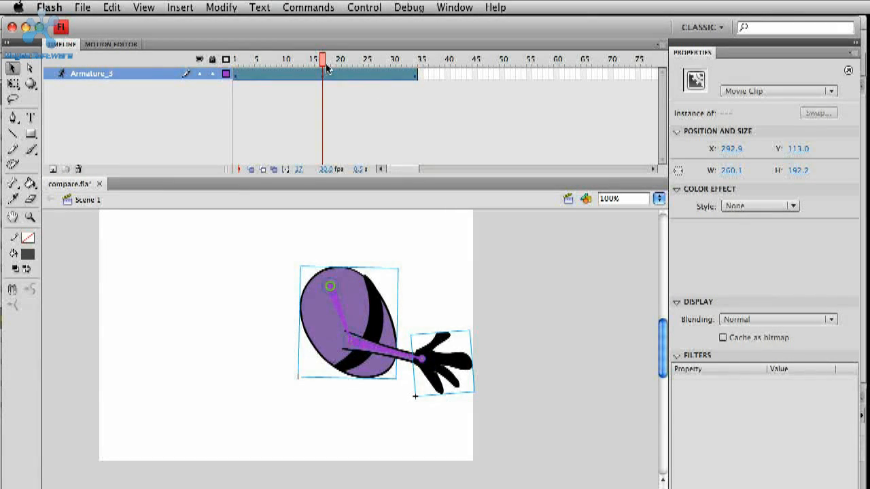
mouse_move(323, 66)
mouse_down()
mouse_move(220, 68)
mouse_move(412, 66)
mouse_move(322, 70)
mouse_up()
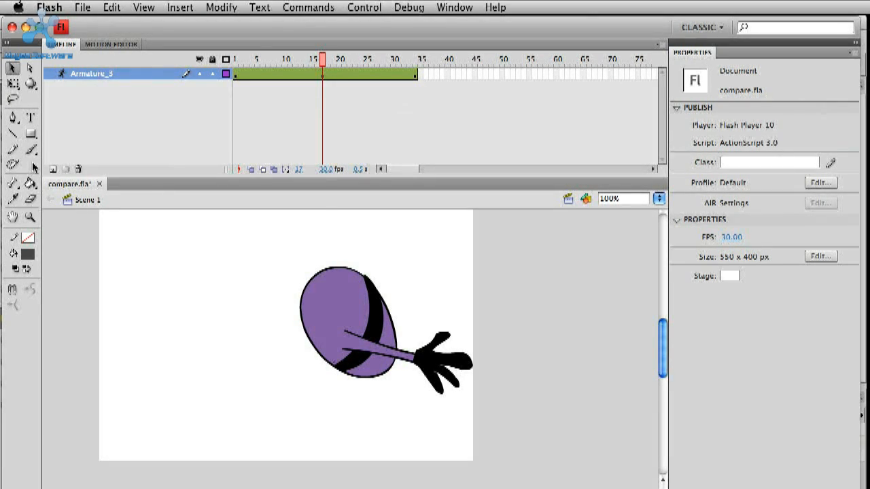
Enlarge the hand at frame 17 with Free Transform, preview the tween, and scale the hand back down.
click(13, 85)
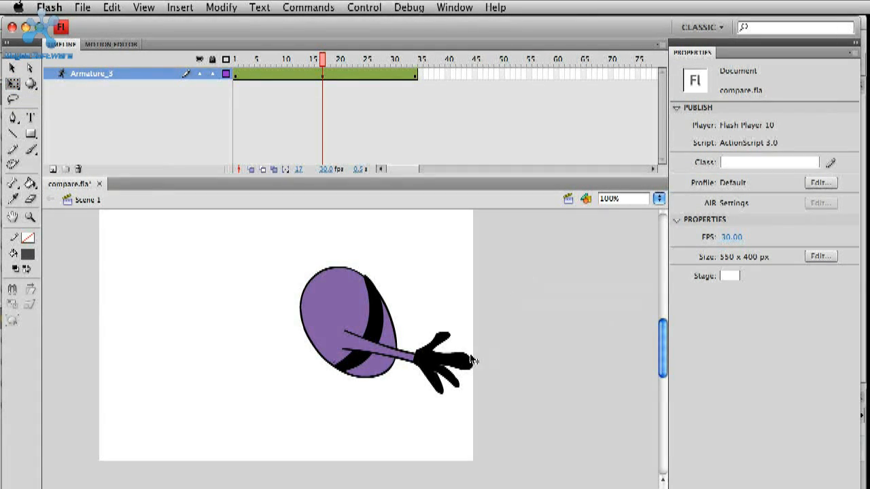
click(421, 358)
drag(470, 330, 513, 299)
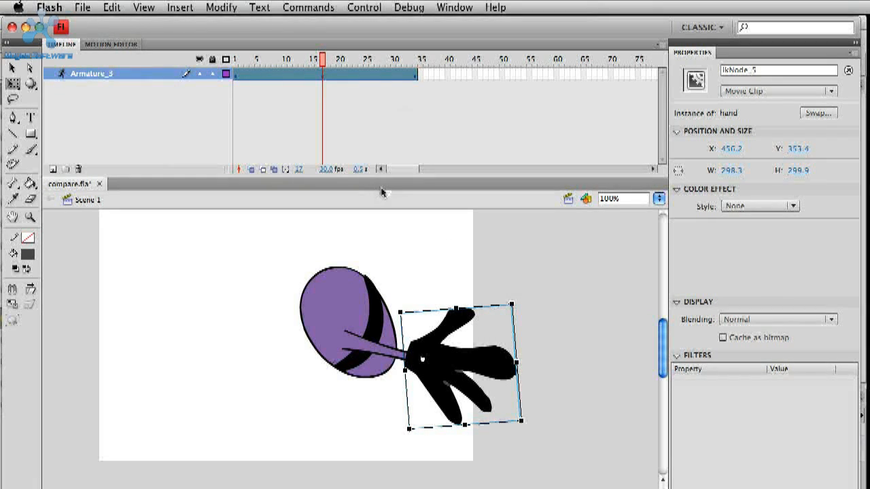
drag(323, 62, 325, 83)
click(441, 333)
drag(523, 422, 483, 393)
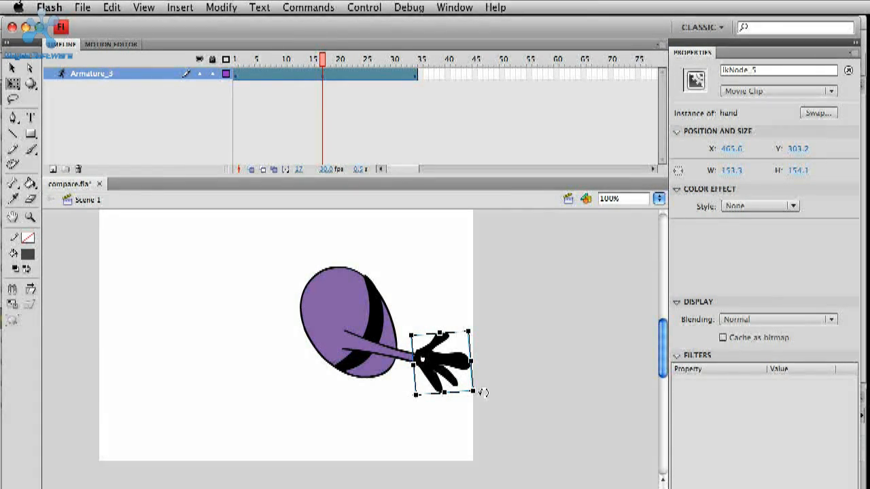
Skew the hand upward at frame 17, preview the tween, and skew the hand back to its former shape.
drag(482, 392, 466, 331)
mouse_move(315, 60)
mouse_down()
mouse_move(242, 60)
mouse_move(398, 59)
mouse_move(322, 59)
mouse_up()
click(445, 350)
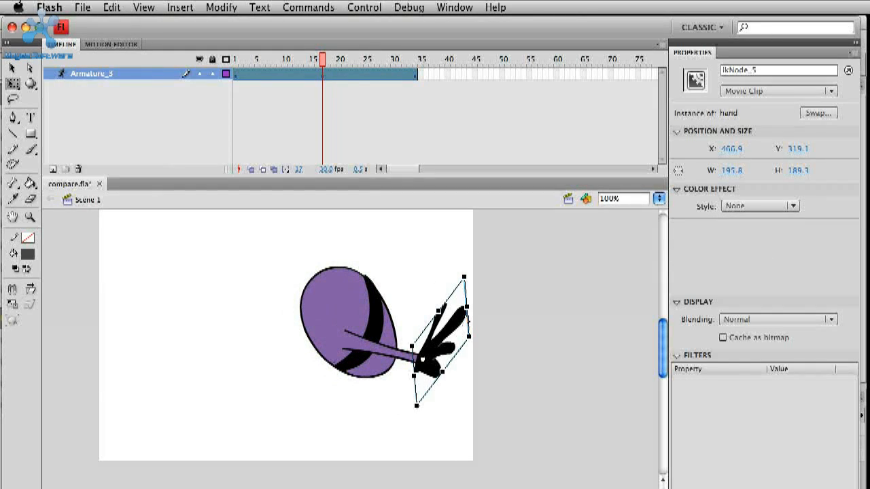
drag(466, 321, 478, 401)
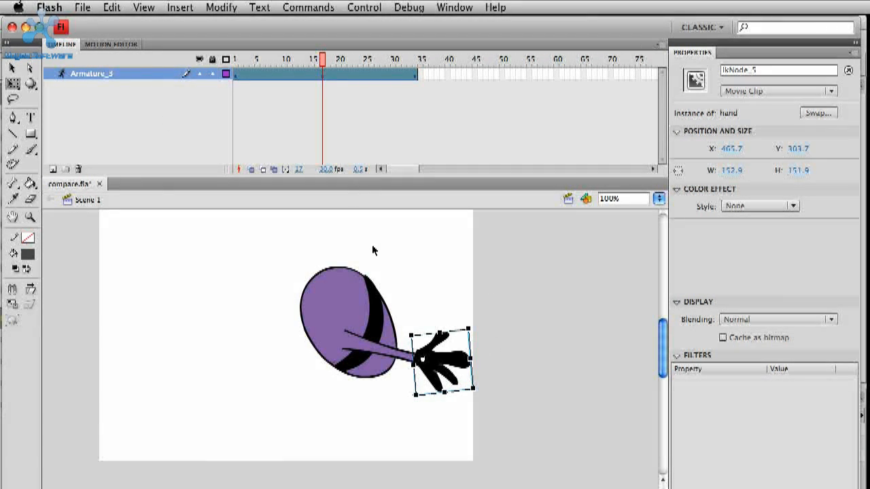
Swap the hand instance at frame 17 for the hand2 symbol.
click(221, 7)
mouse_move(229, 92)
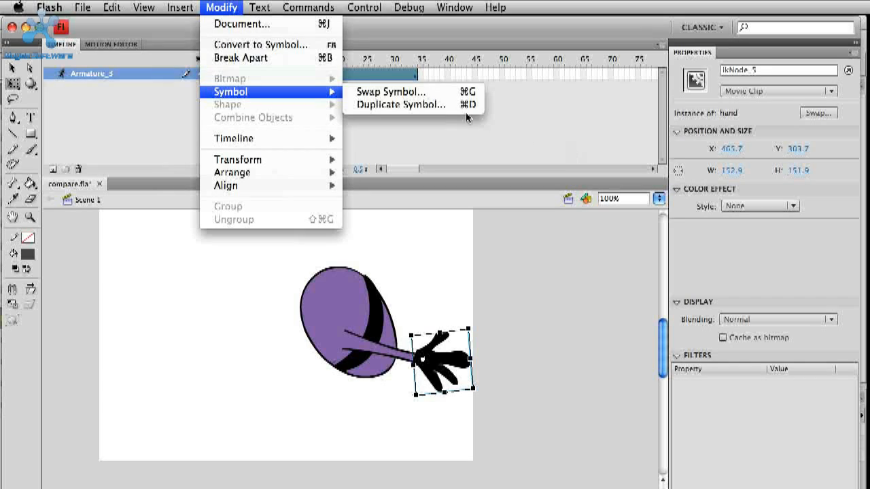
click(390, 92)
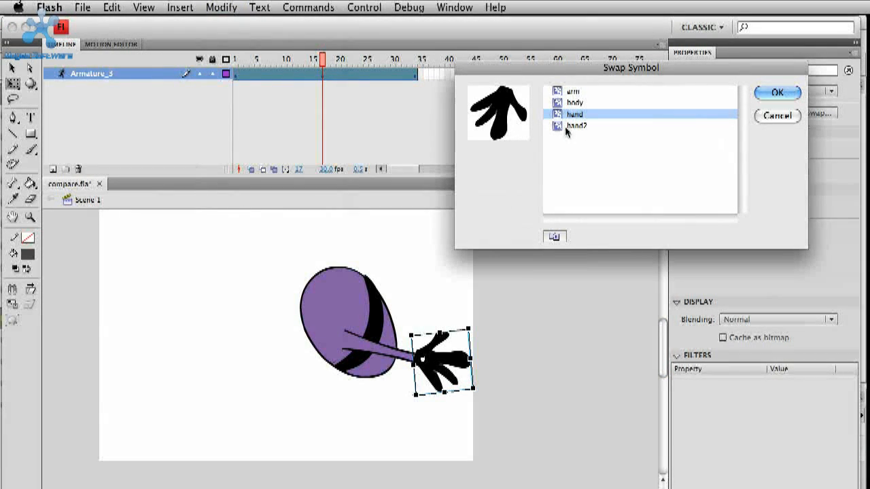
click(564, 126)
drag(533, 71, 534, 144)
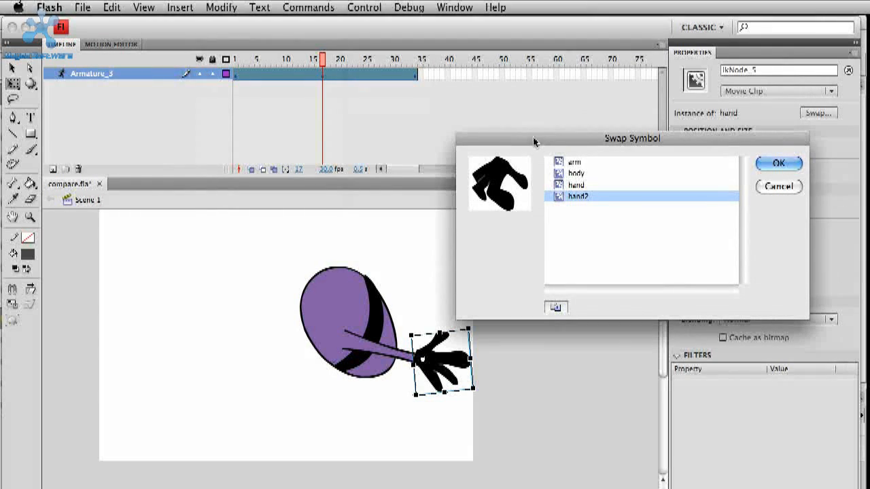
click(778, 164)
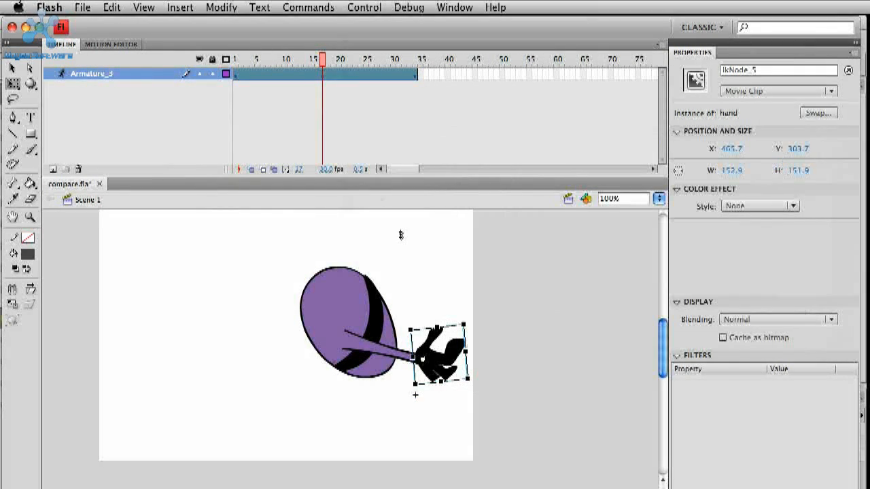
Deselect the hand, preview the symbol swap along the timeline, and undo the newly added layer.
click(488, 296)
drag(323, 64, 284, 63)
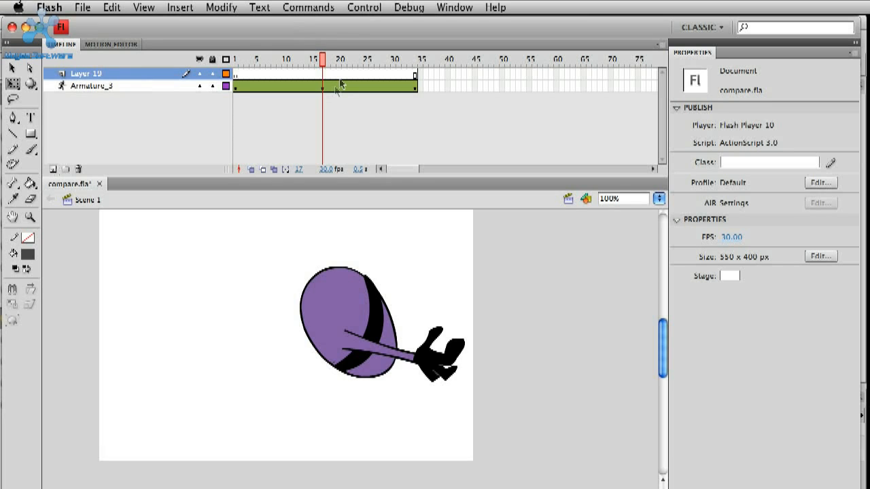
key(super+z)
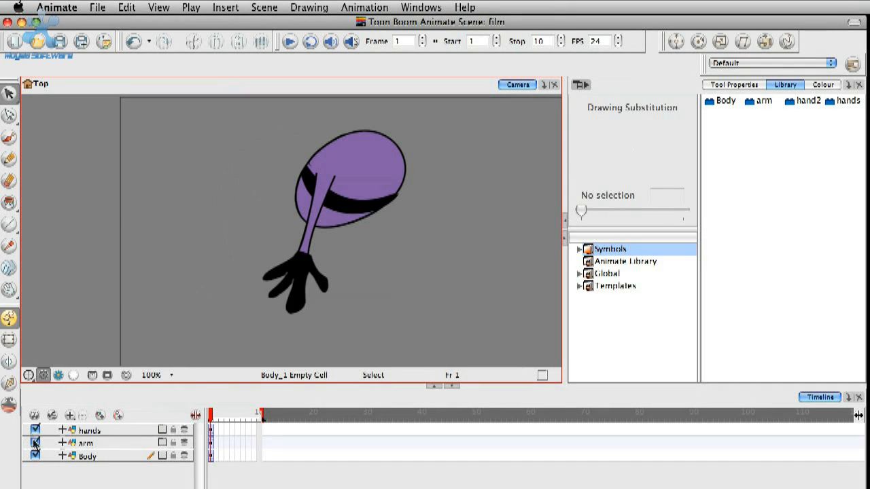
In Toon Boom Animate, parent the arm layer to Body and the hands layer to arm.
click(96, 446)
drag(95, 446, 96, 462)
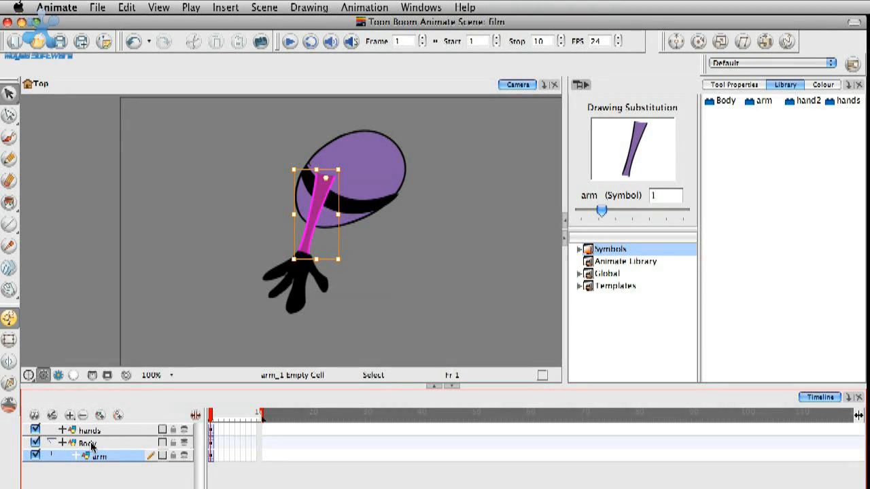
click(92, 434)
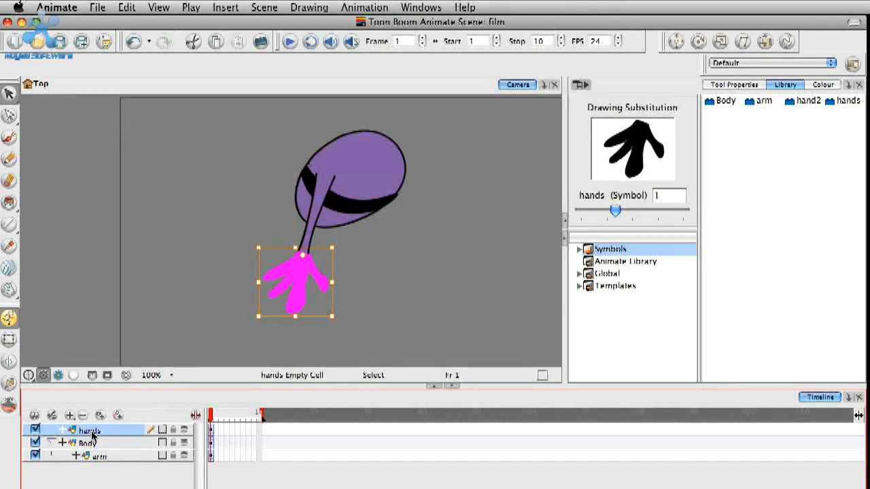
drag(92, 433, 105, 462)
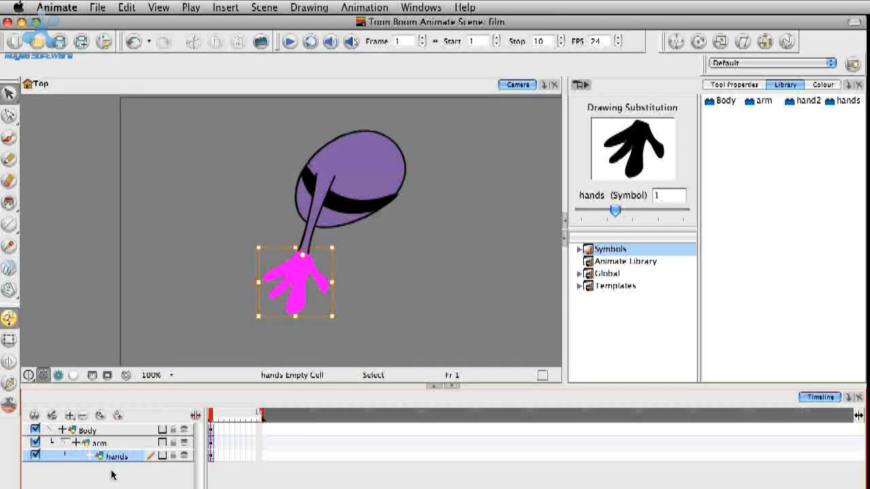
Select the Body, arm and hands parts in turn and collapse and expand the parent layers to examine the hierarchy.
click(94, 432)
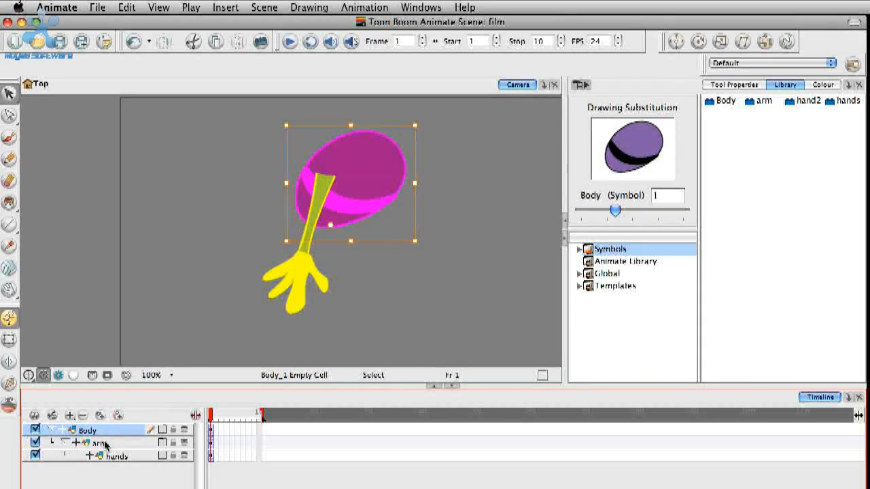
click(98, 443)
click(114, 458)
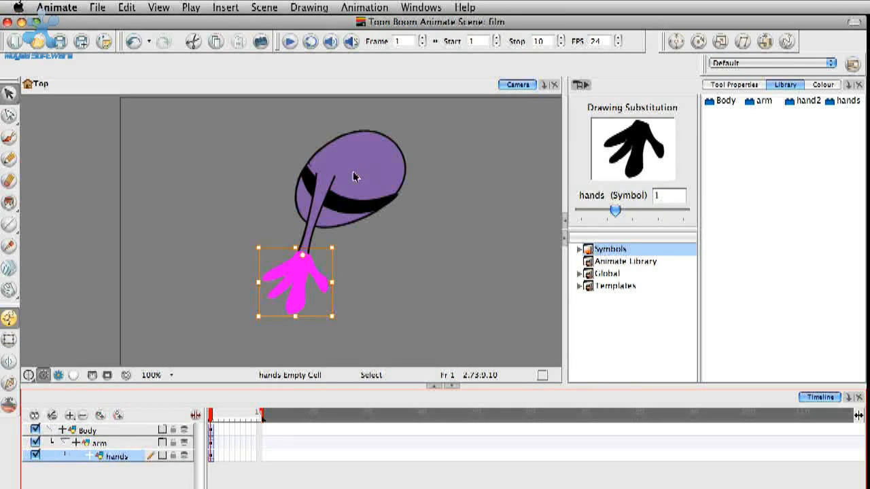
click(327, 198)
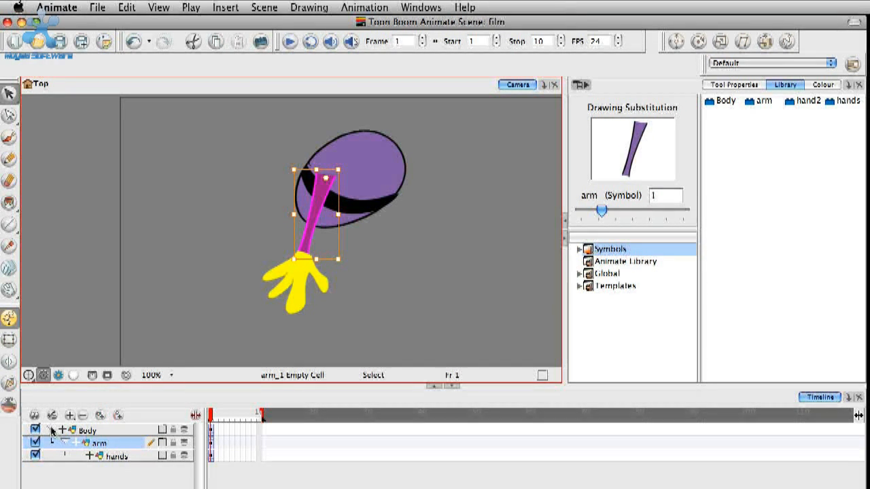
click(51, 431)
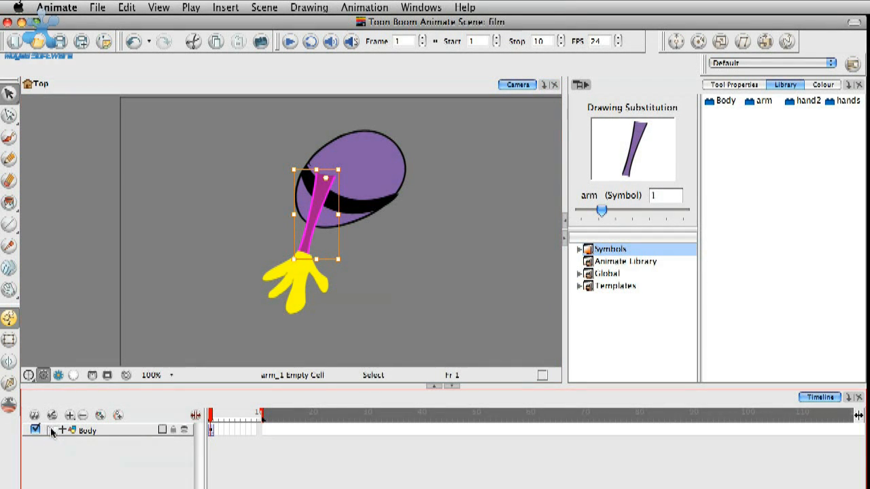
click(50, 431)
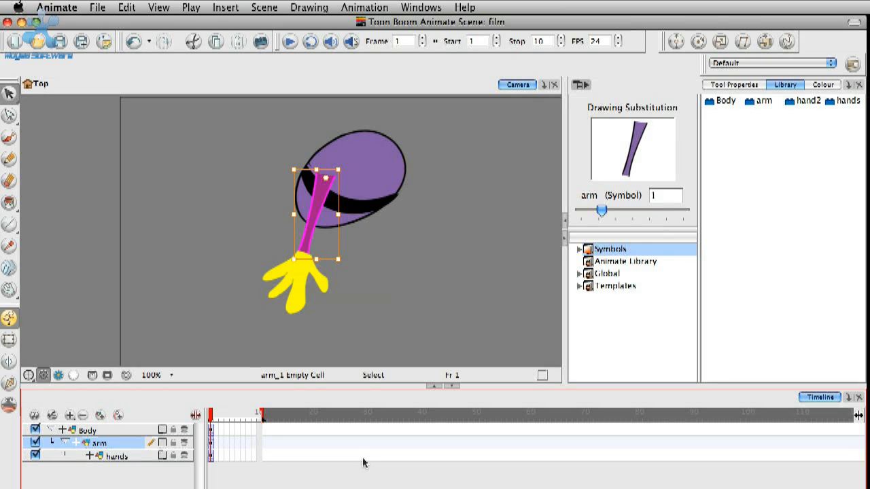
click(66, 434)
click(65, 443)
click(64, 442)
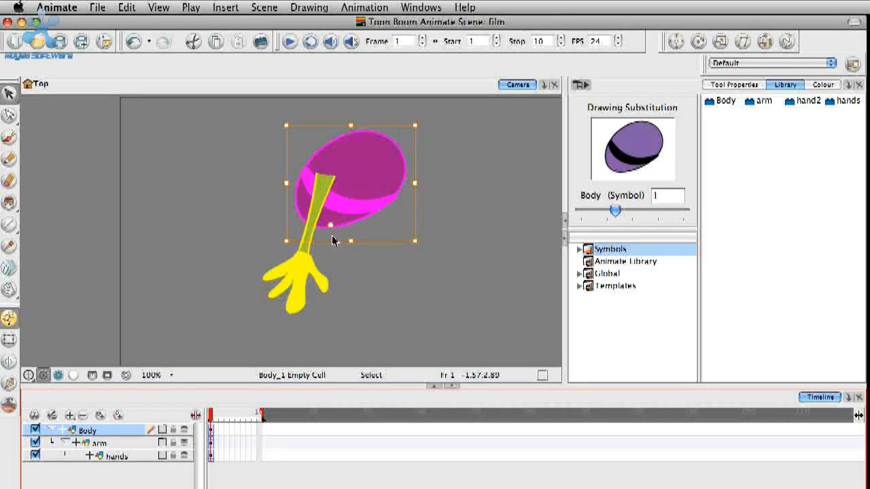
click(108, 445)
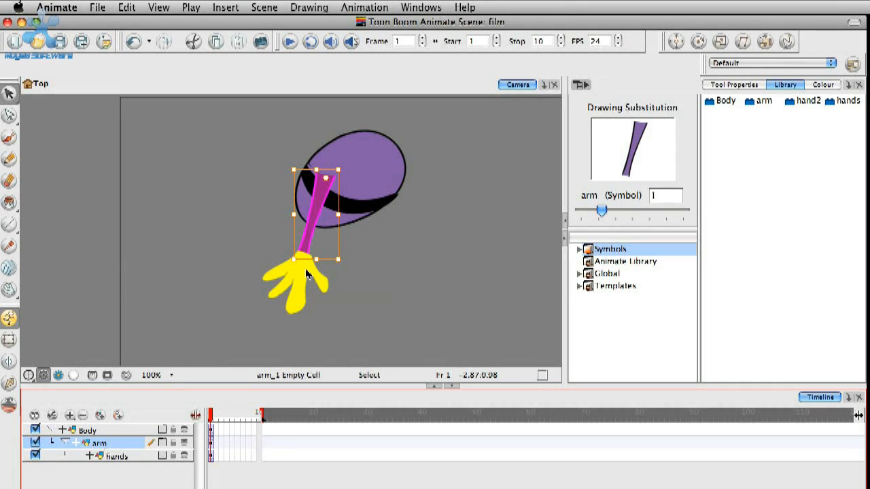
click(99, 429)
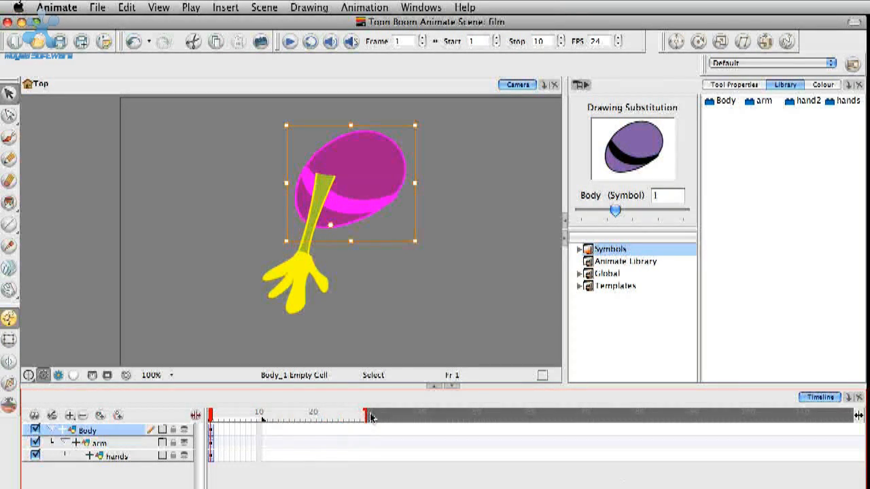
Extend the scene to 29 frames, extend the exposure of all three layers to frame 20, and scrub through the frames.
drag(263, 416, 365, 416)
click(315, 433)
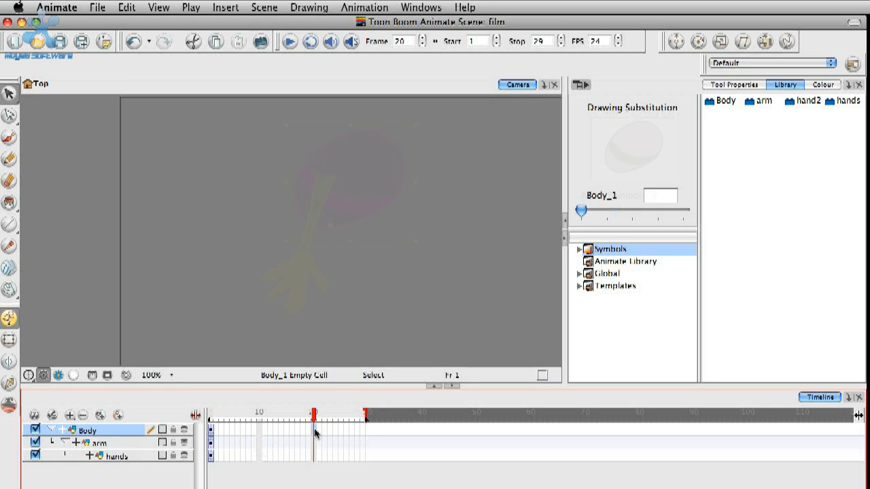
drag(314, 433, 314, 460)
key(F5)
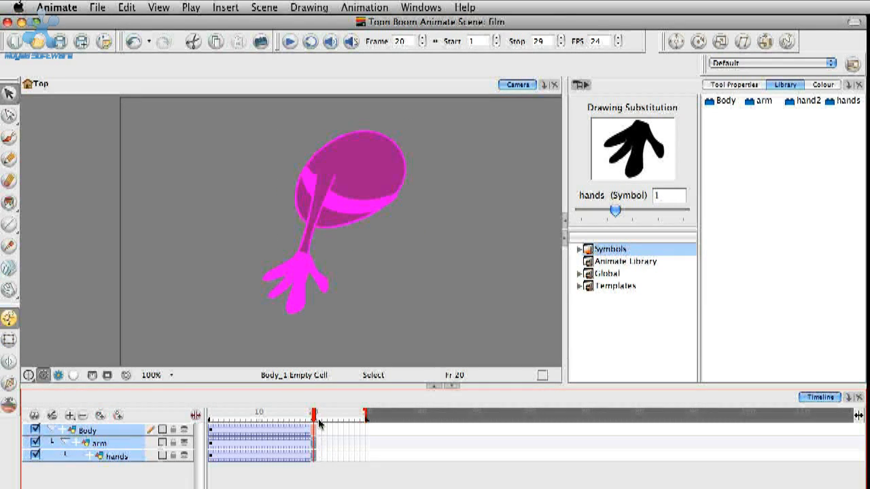
mouse_move(312, 419)
mouse_down()
mouse_move(211, 419)
mouse_move(239, 418)
mouse_up()
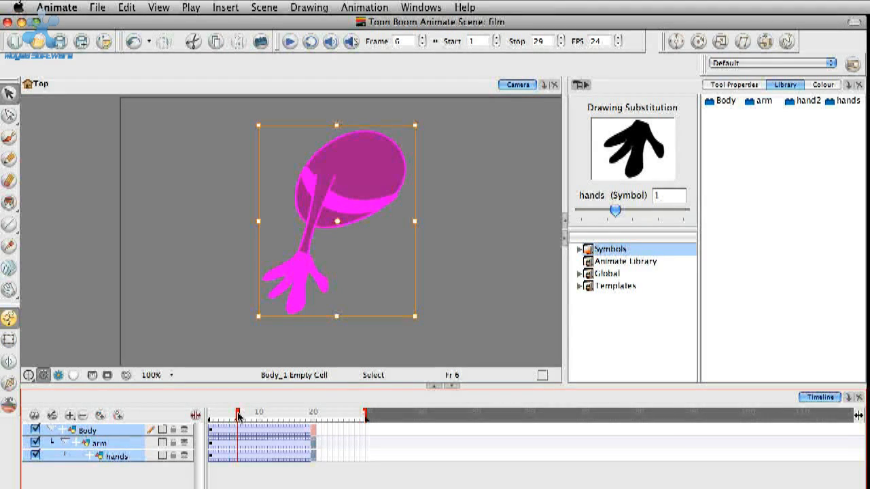
mouse_move(238, 416)
mouse_down()
mouse_move(299, 414)
mouse_move(255, 413)
mouse_up()
Rotate the arm with its attached hand counterclockwise at frame 20 and preview the motion.
click(291, 470)
click(314, 457)
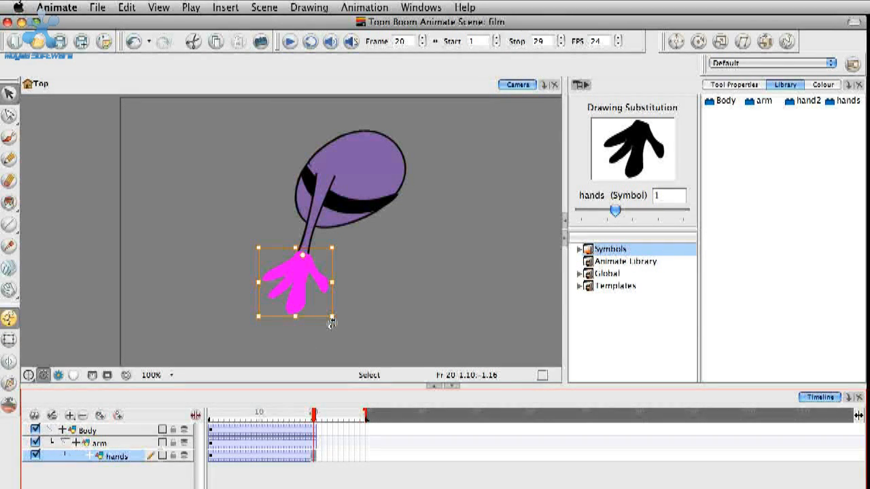
click(323, 194)
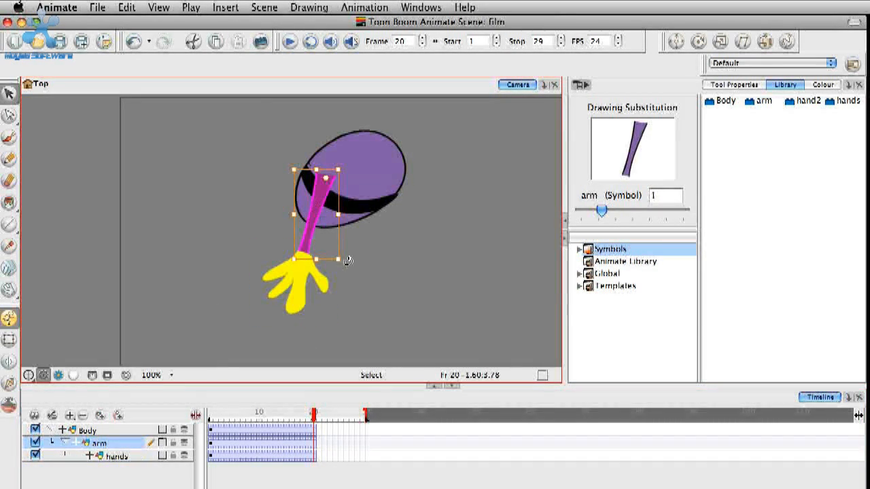
drag(346, 263, 389, 253)
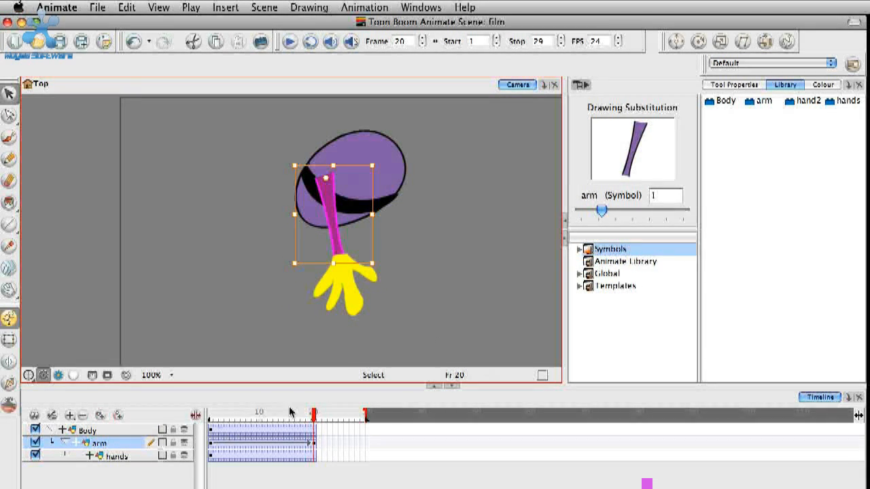
click(196, 416)
drag(212, 414, 314, 414)
Rotate the hand counterclockwise around the wrist at frame 20.
click(379, 253)
click(347, 285)
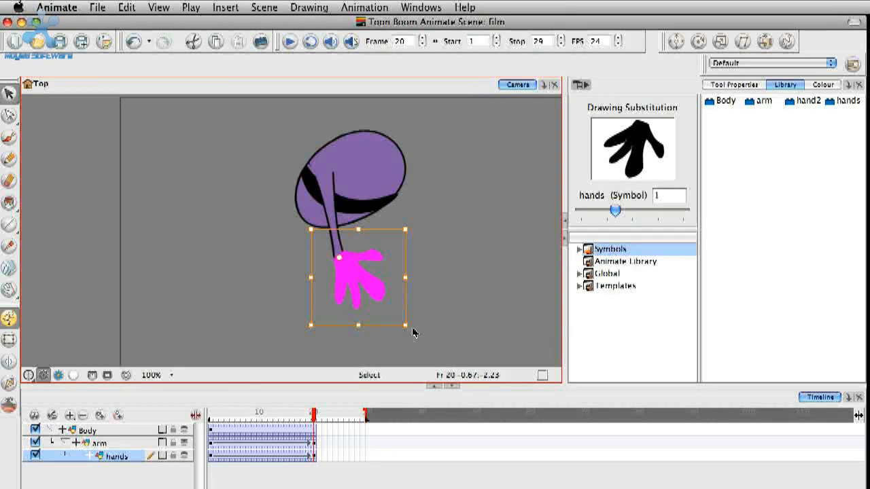
Fine-tune the hand's transformation at frame 20 and preview the hand motion from frame 1 to frame 11.
drag(407, 325, 396, 319)
drag(315, 415, 185, 403)
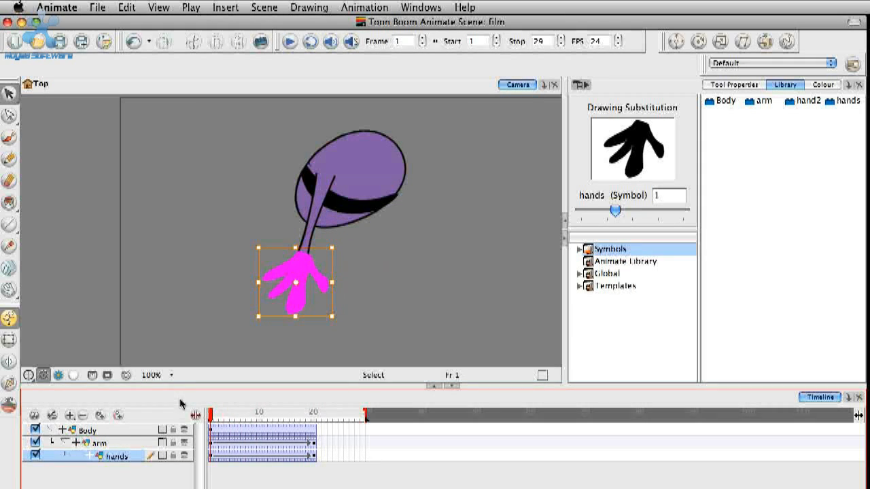
mouse_move(253, 415)
mouse_down()
mouse_move(293, 413)
mouse_move(265, 415)
mouse_up()
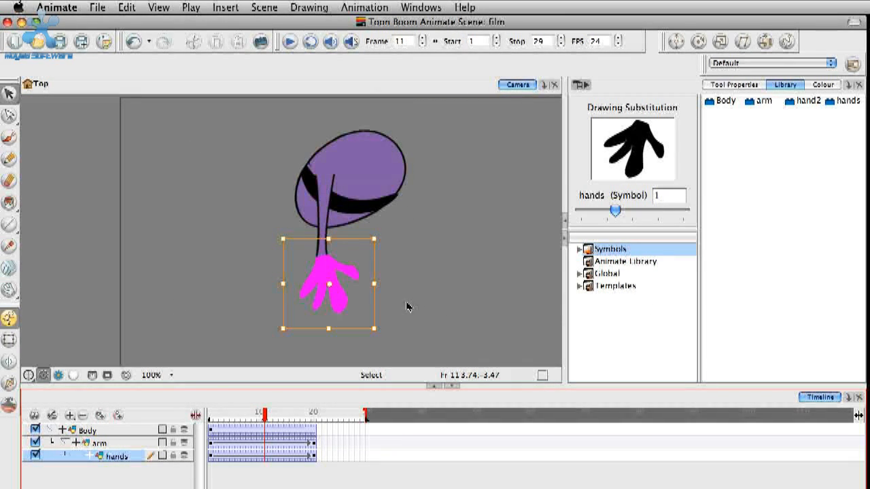
Open the hands symbol, check the glove drawings on its frames 1 and 2, and return to the top-level scene.
click(404, 323)
click(330, 286)
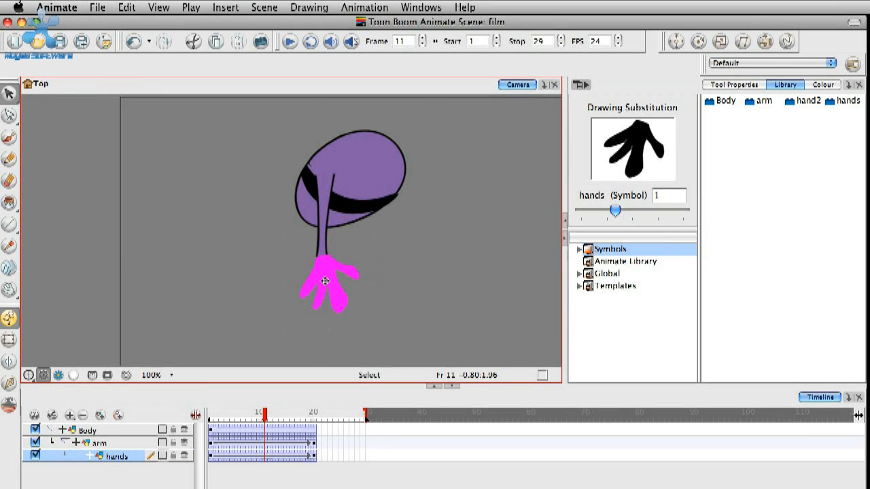
double_click(324, 280)
click(216, 416)
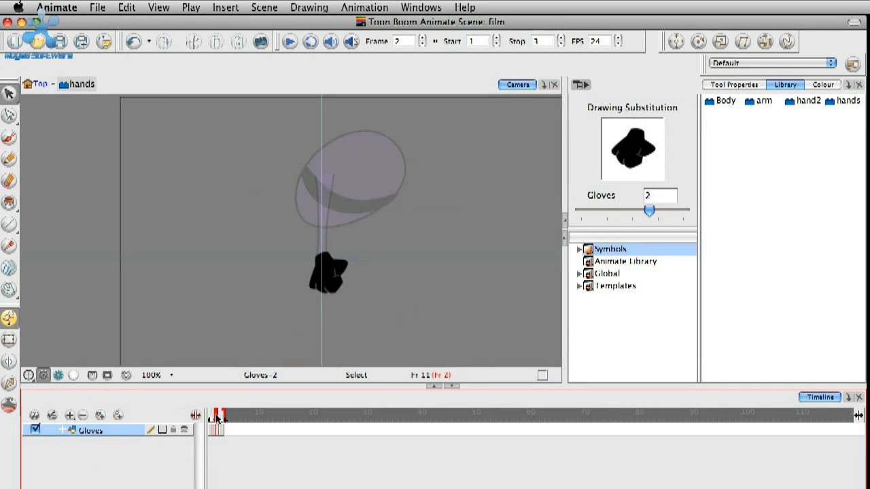
click(212, 417)
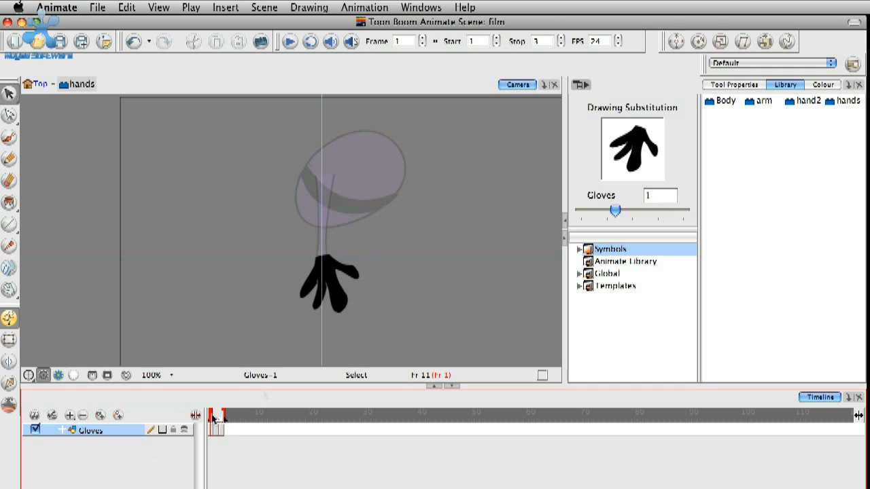
click(37, 85)
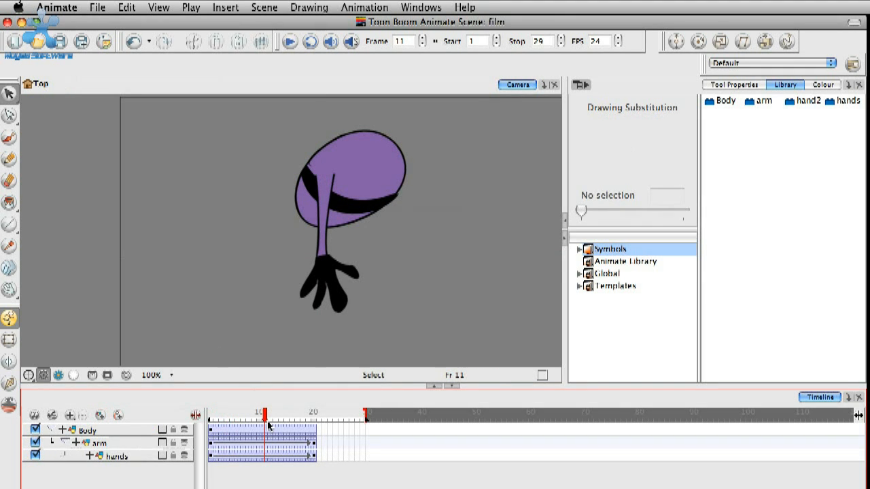
Substitute drawing 3 for the hand from frame 11 and preview the swap through the neighbouring frames.
click(335, 284)
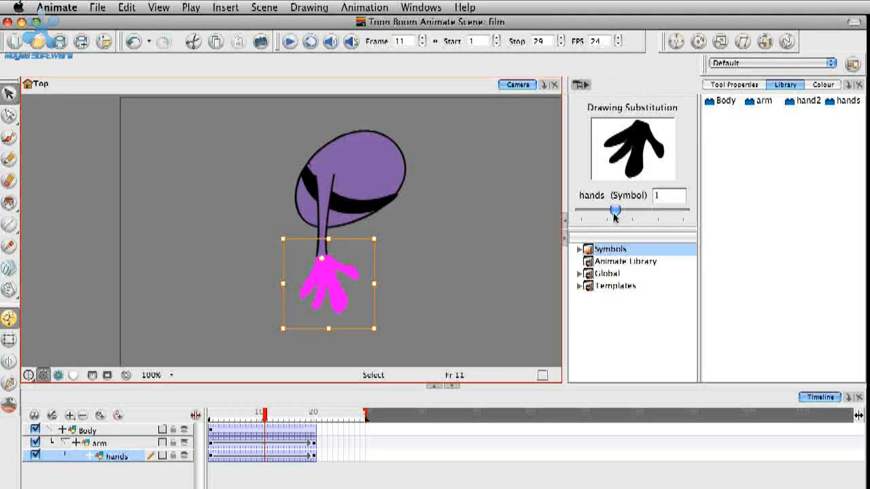
drag(615, 212, 683, 213)
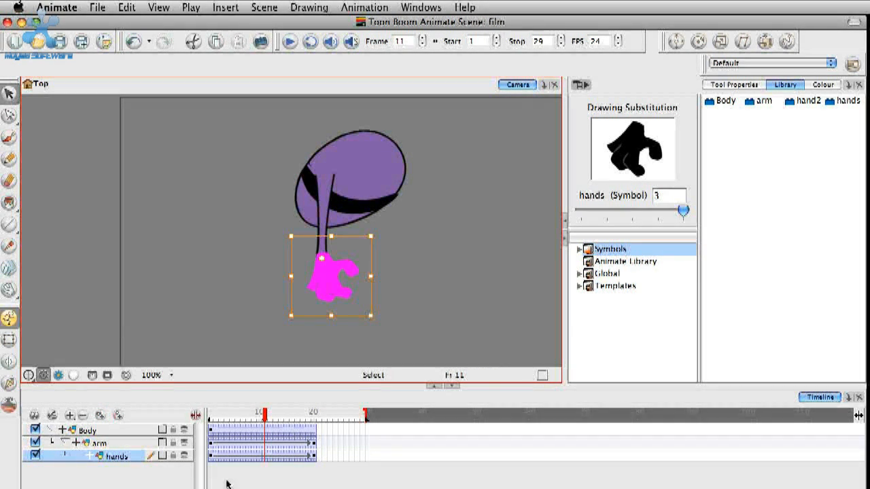
drag(265, 418, 286, 416)
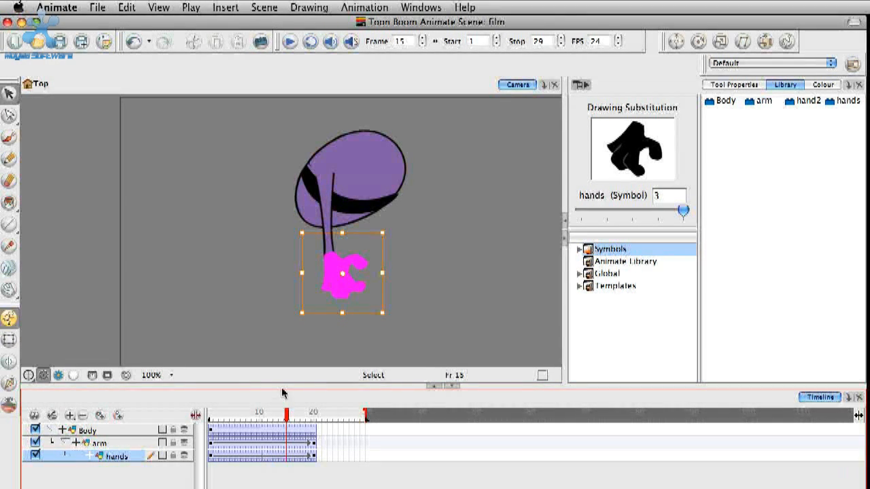
mouse_move(284, 416)
mouse_down()
mouse_move(214, 416)
mouse_move(315, 416)
mouse_move(231, 431)
mouse_move(205, 426)
mouse_up()
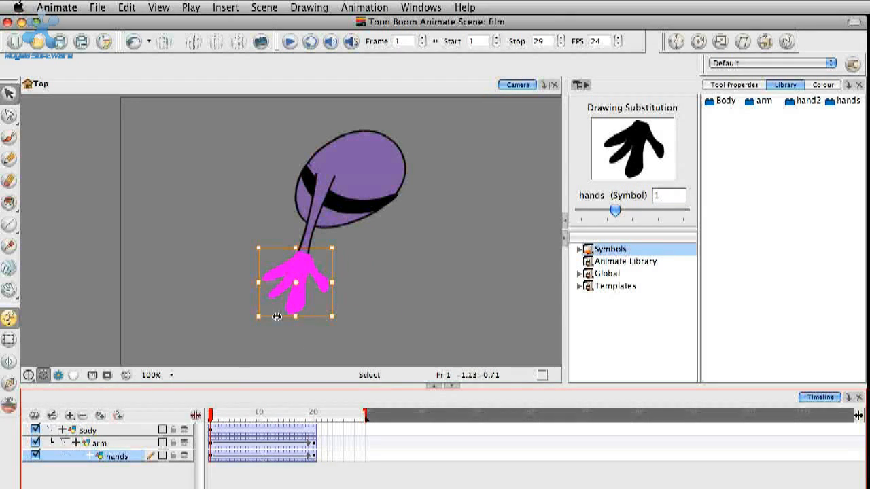
Slightly enlarge the hand and reseat it on the wrist at frame 1, and substitute hand drawing 2 at frame 16.
drag(258, 315, 249, 327)
drag(280, 296, 284, 293)
mouse_move(217, 413)
mouse_down()
mouse_move(306, 404)
mouse_move(264, 407)
mouse_up()
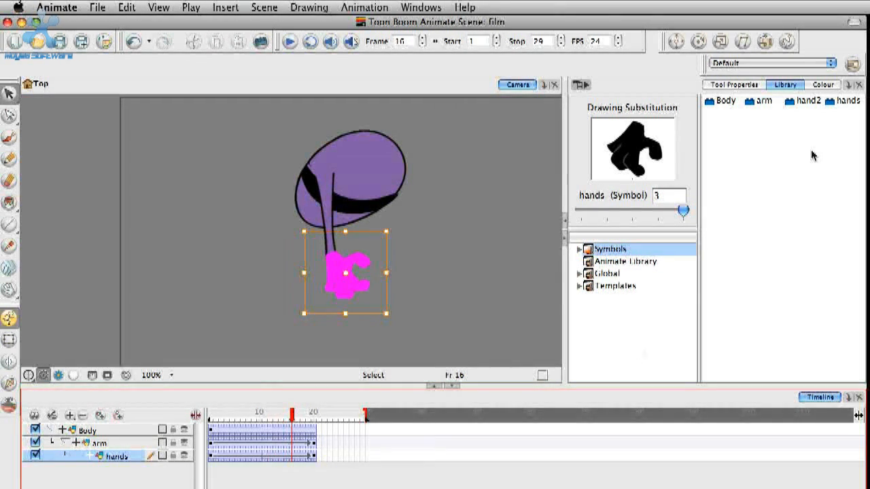
drag(678, 214, 659, 219)
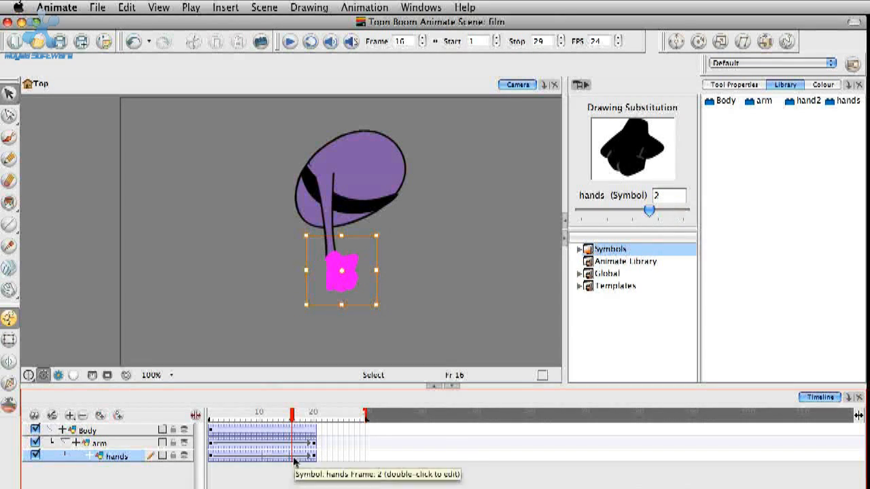
mouse_move(301, 417)
mouse_down()
mouse_move(237, 413)
mouse_move(316, 412)
mouse_move(208, 412)
mouse_move(301, 412)
mouse_move(198, 404)
mouse_move(291, 411)
mouse_move(234, 403)
mouse_up()
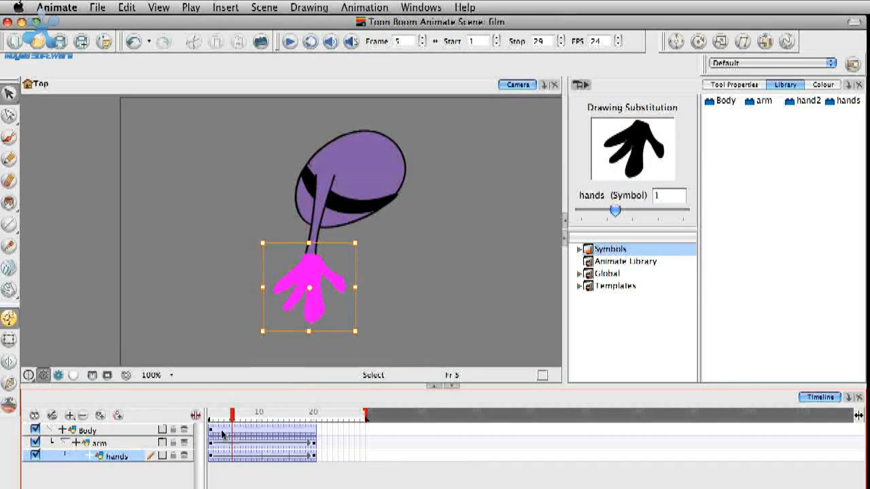
Try to animate the body by moving it directly on its own layer at frames 1 and 20.
click(211, 432)
drag(362, 197, 456, 197)
click(231, 414)
drag(233, 416, 211, 416)
key(ctrl+z)
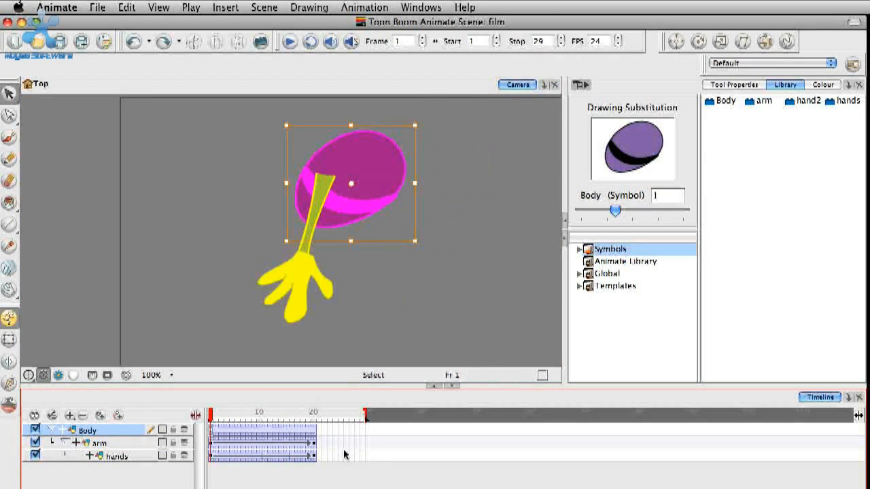
click(313, 415)
mouse_move(384, 149)
mouse_down()
mouse_move(425, 157)
mouse_move(454, 151)
mouse_up()
click(291, 415)
drag(291, 416, 193, 397)
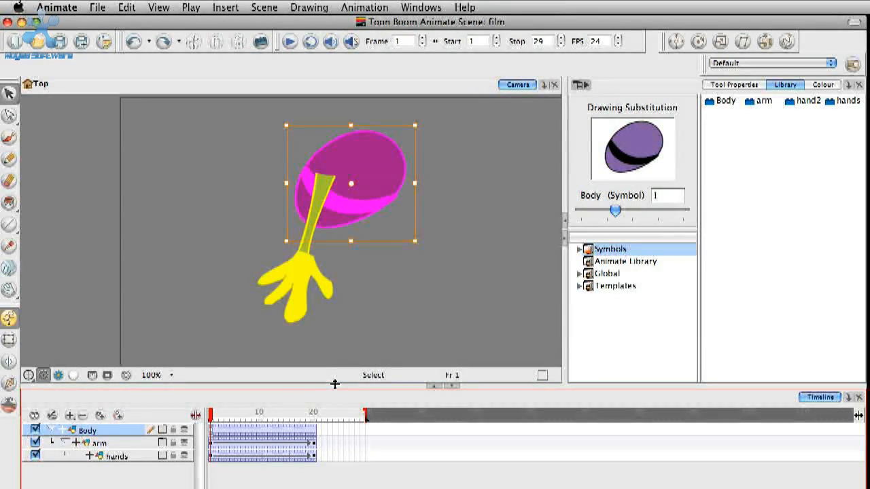
Add a parent peg to the Body layer and create peg keyframes at frames 1 and 20.
click(70, 414)
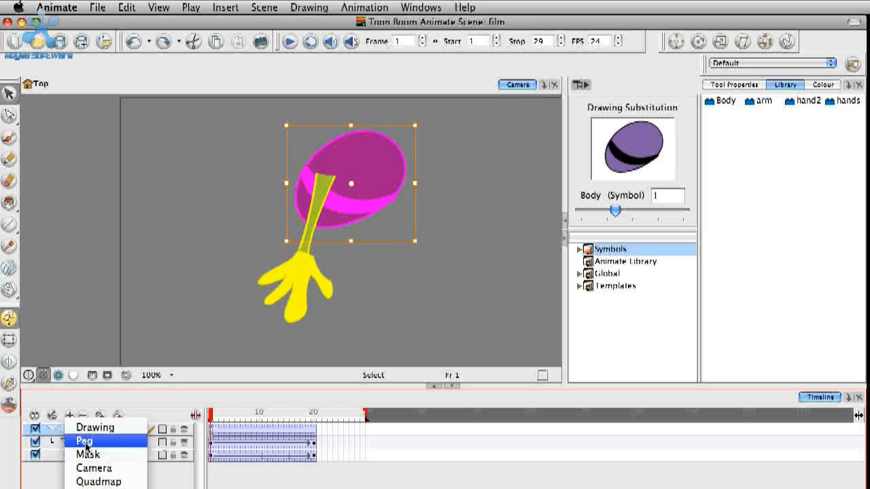
click(84, 442)
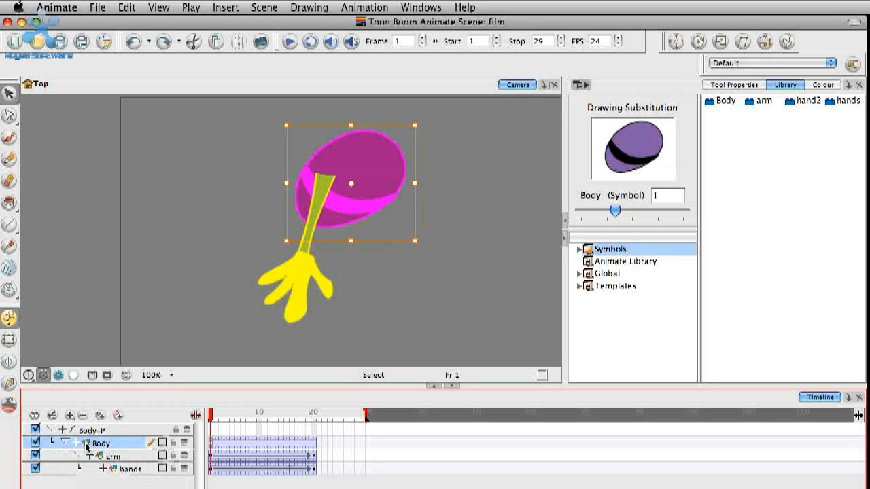
click(212, 434)
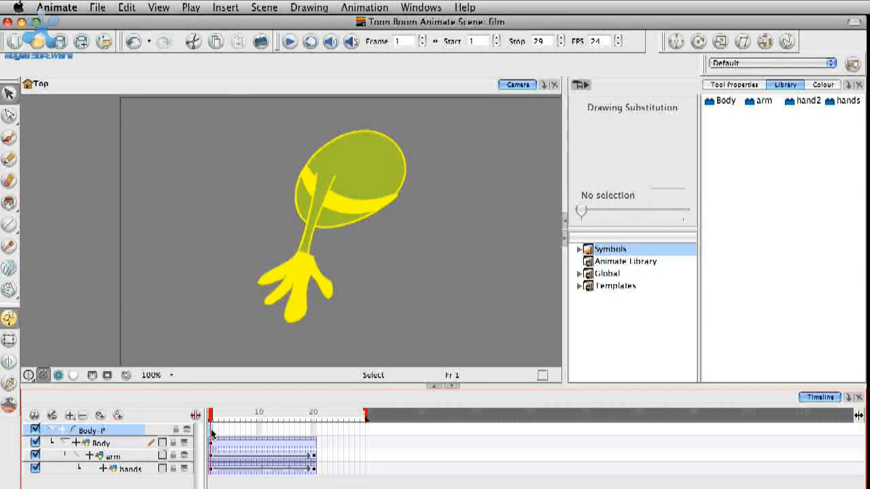
click(314, 438)
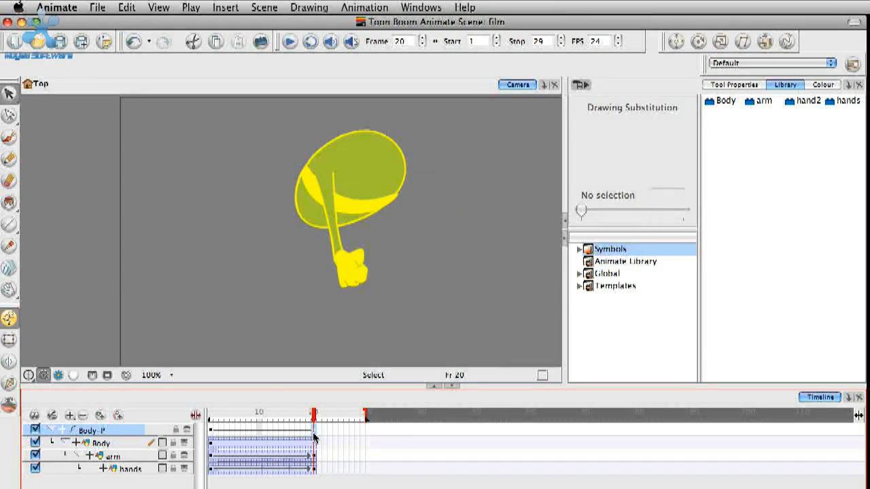
drag(311, 418, 202, 451)
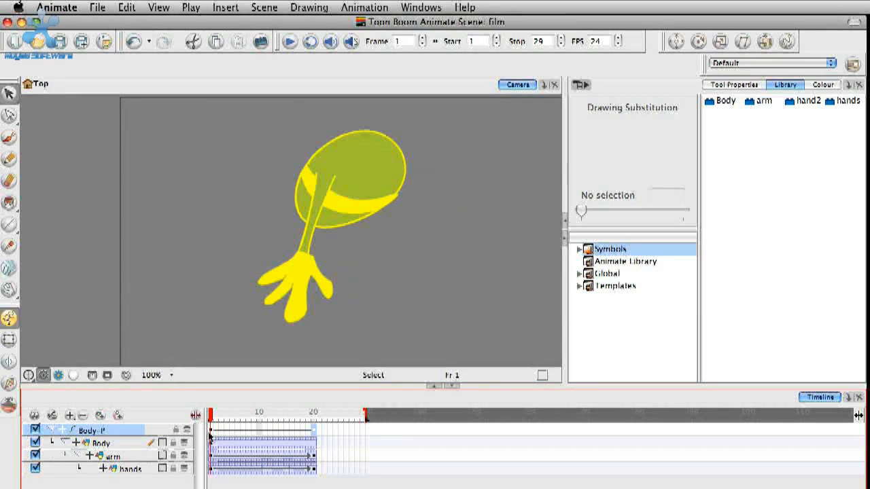
Transform the Body peg so the whole character moves left at frame 1 and right and slightly down at frame 20.
click(333, 163)
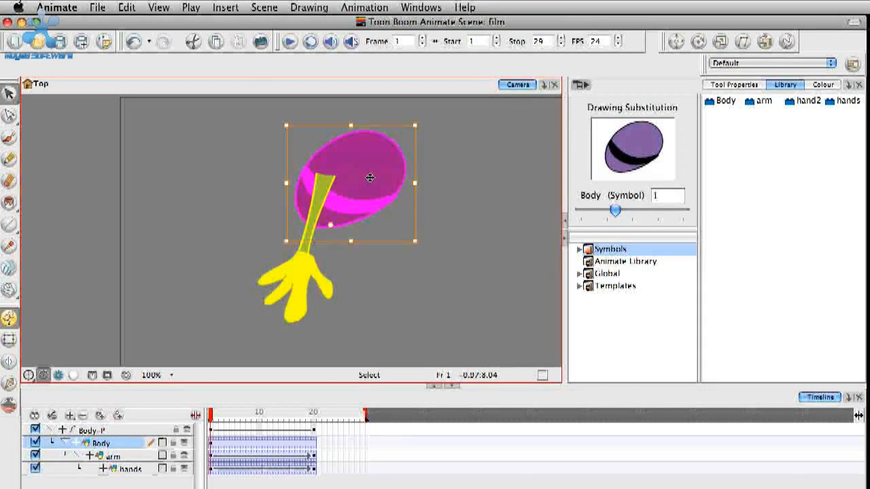
click(213, 431)
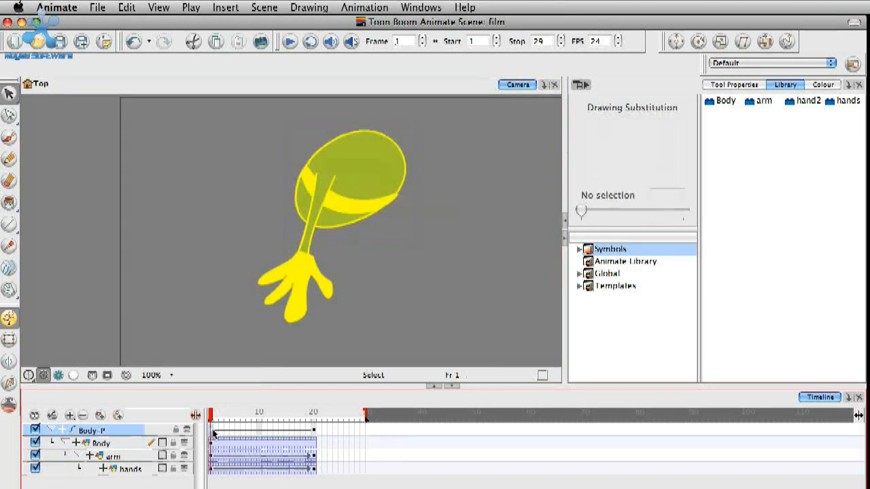
click(9, 339)
drag(340, 176, 272, 171)
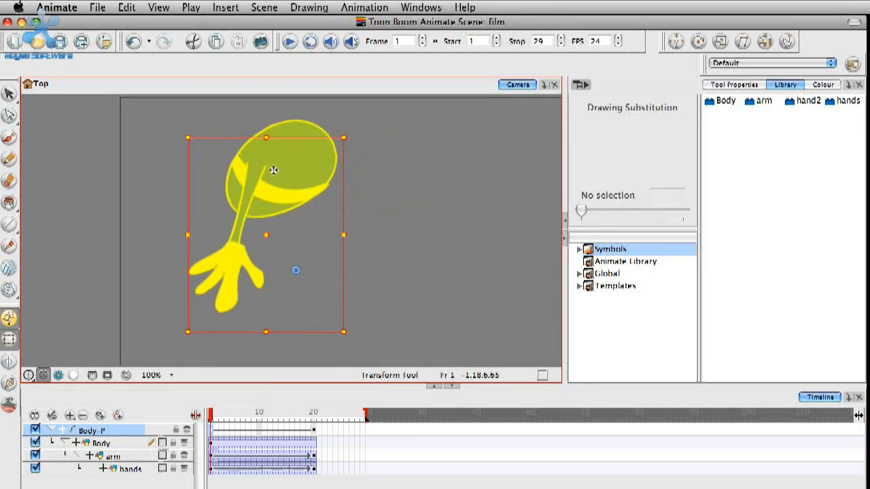
click(316, 425)
drag(361, 169, 432, 174)
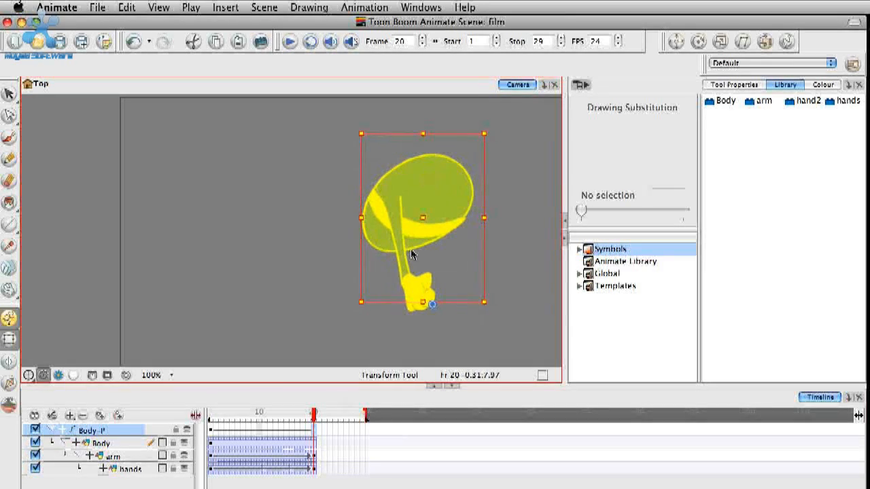
Enlarge the whole character on the peg at frame 20, adjust its position and preview the motion.
mouse_move(483, 133)
mouse_down()
mouse_move(521, 141)
mouse_move(526, 93)
mouse_up()
drag(434, 159, 436, 190)
drag(314, 420, 201, 418)
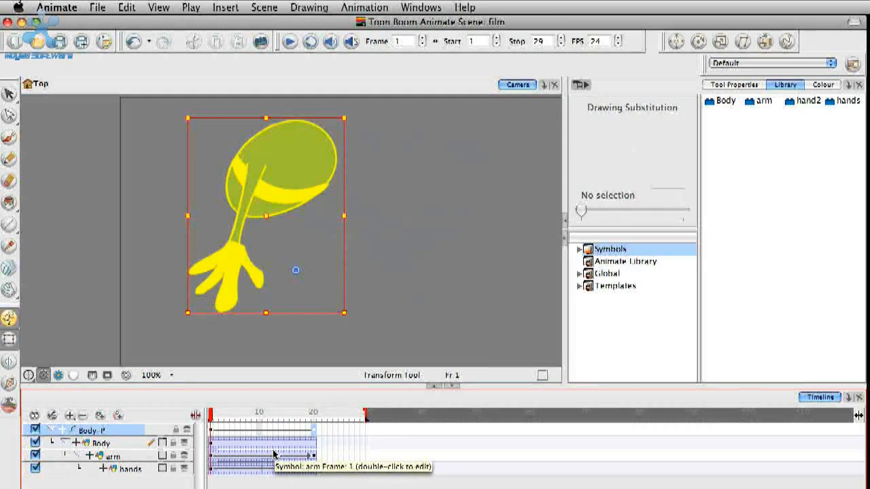
Rotate the arm clockwise at frame 20 so it points left, and move it up slightly at the shoulder.
double_click(273, 455)
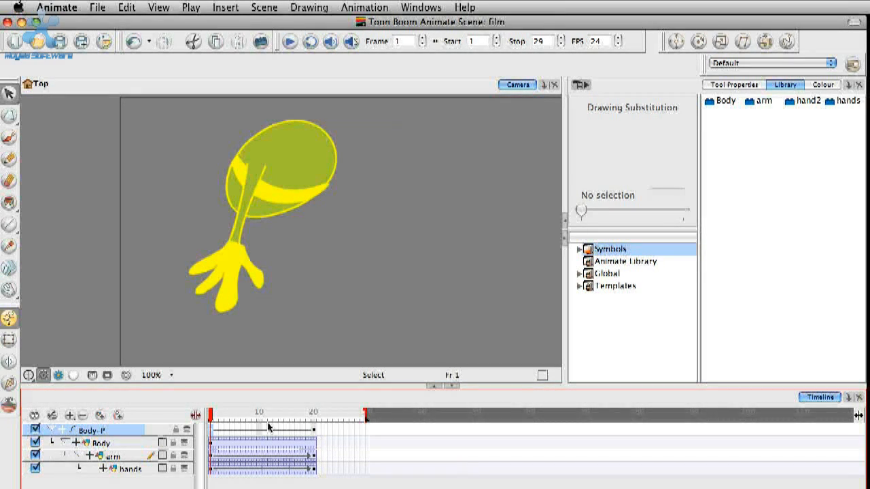
drag(213, 422, 314, 426)
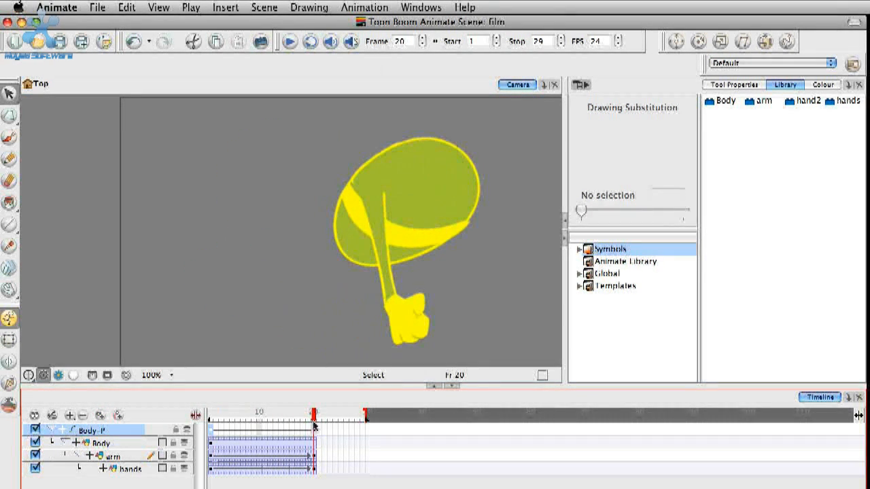
click(384, 209)
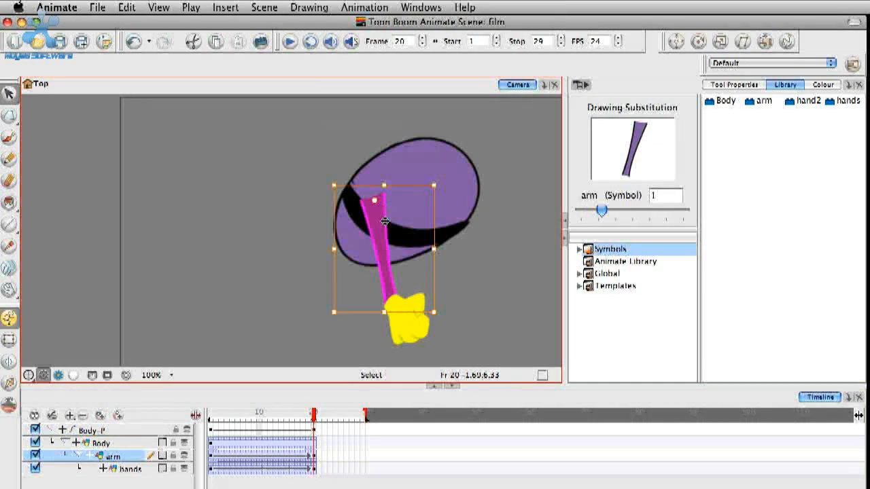
drag(443, 312, 267, 256)
drag(311, 206, 303, 188)
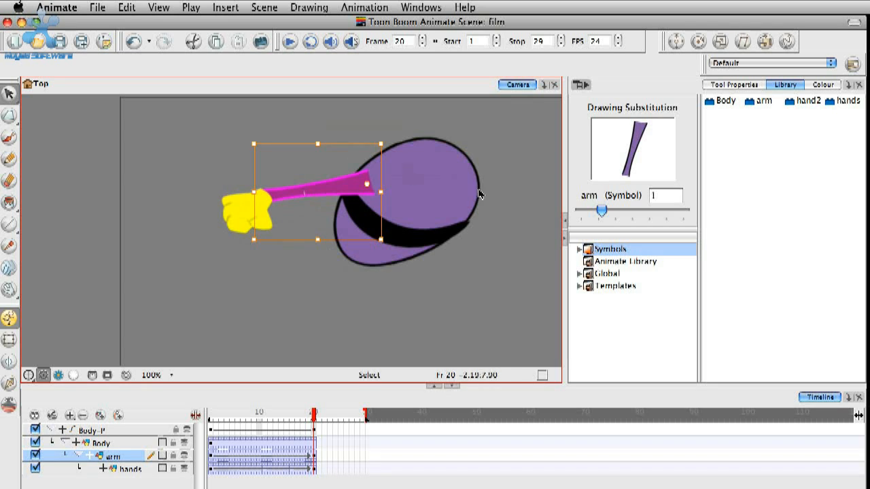
Substitute the curved arm drawing 2 at frame 20 and nudge the arm upward to fit the shoulder.
click(612, 211)
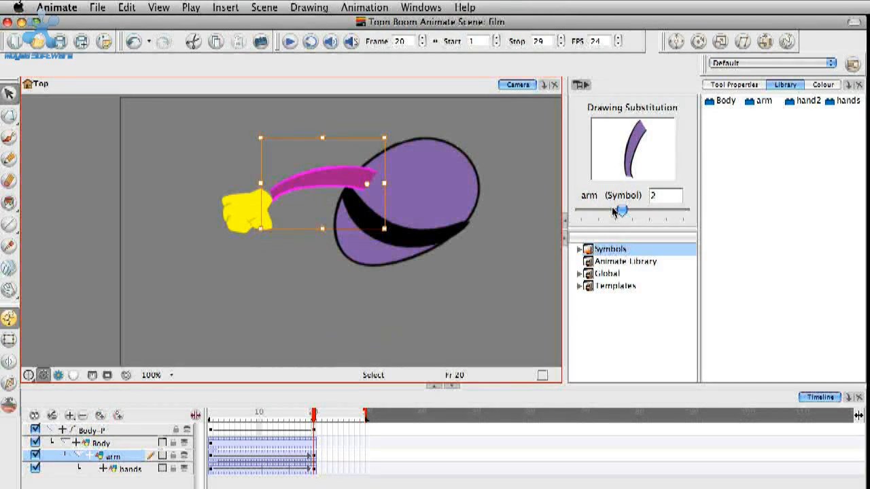
drag(330, 172, 329, 163)
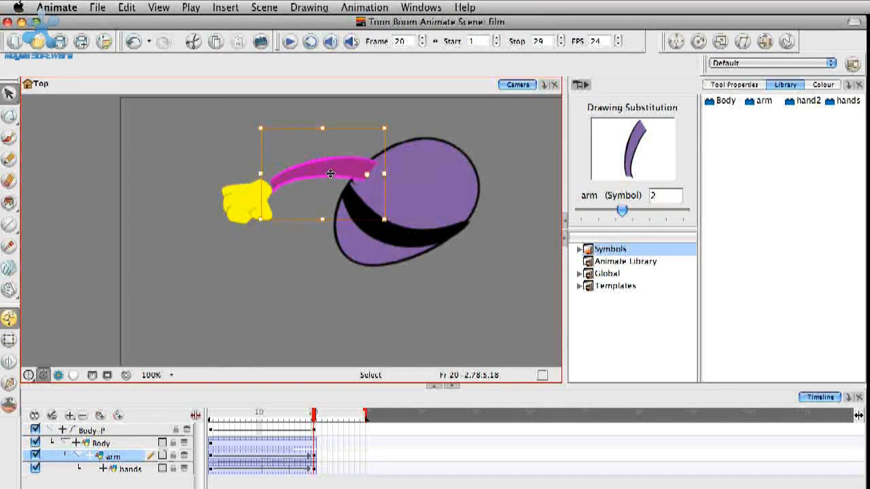
mouse_move(311, 417)
mouse_down()
mouse_move(212, 419)
mouse_move(314, 415)
mouse_up()
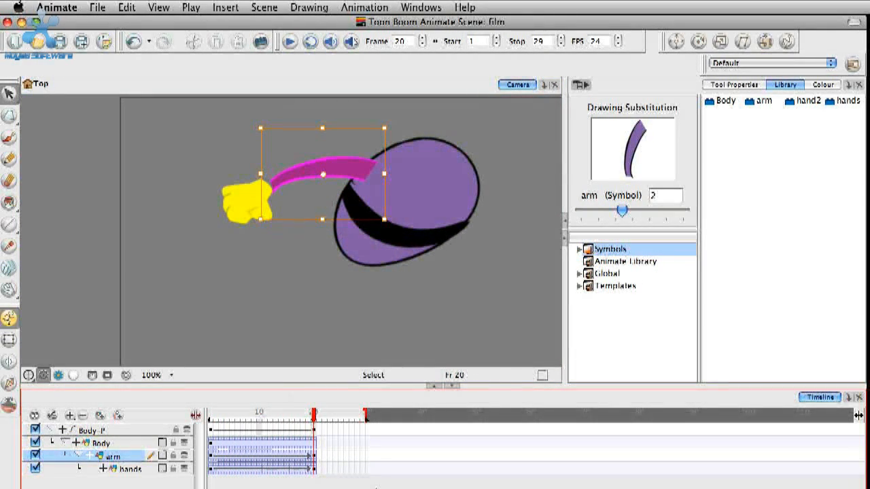
Nudge the hand onto the wrist at frame 20, and rotate it clockwise and realign it with the arm at frame 19.
click(253, 212)
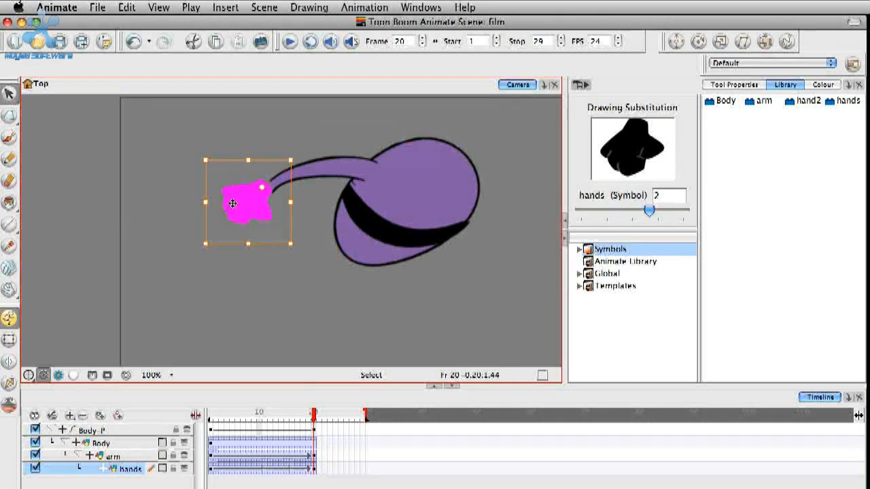
drag(240, 212, 246, 213)
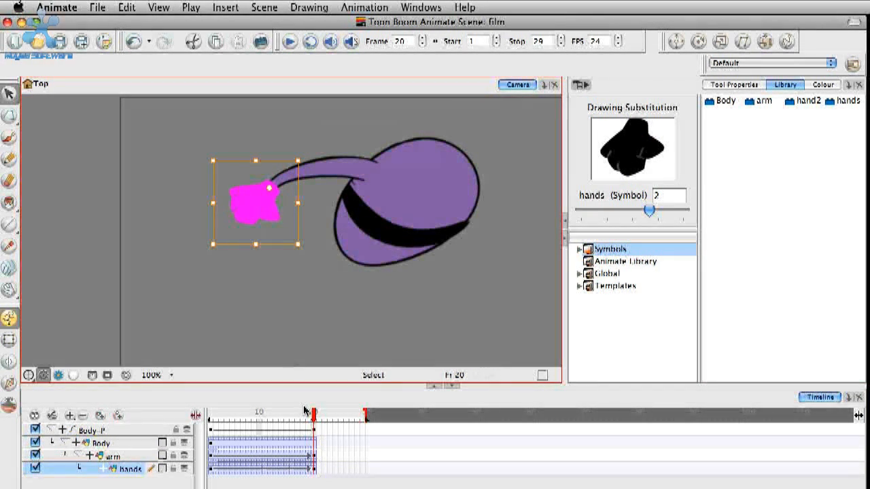
drag(316, 422, 311, 422)
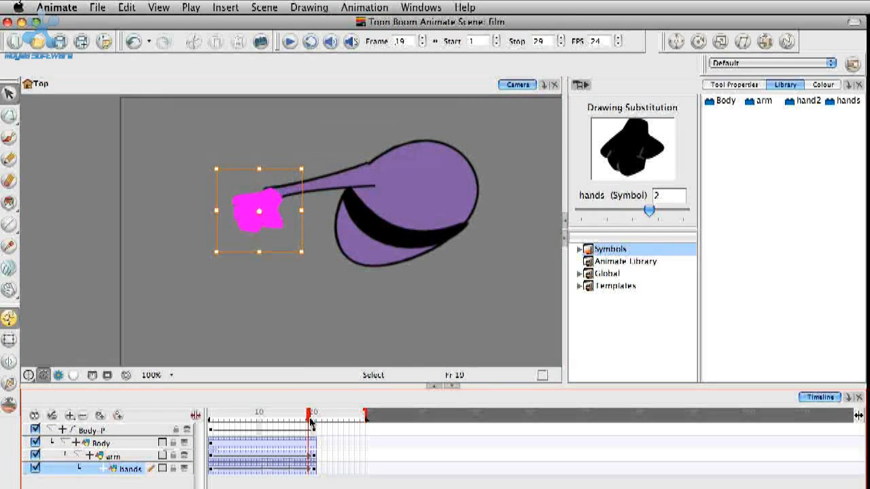
click(265, 228)
drag(308, 256, 288, 270)
drag(263, 211, 257, 209)
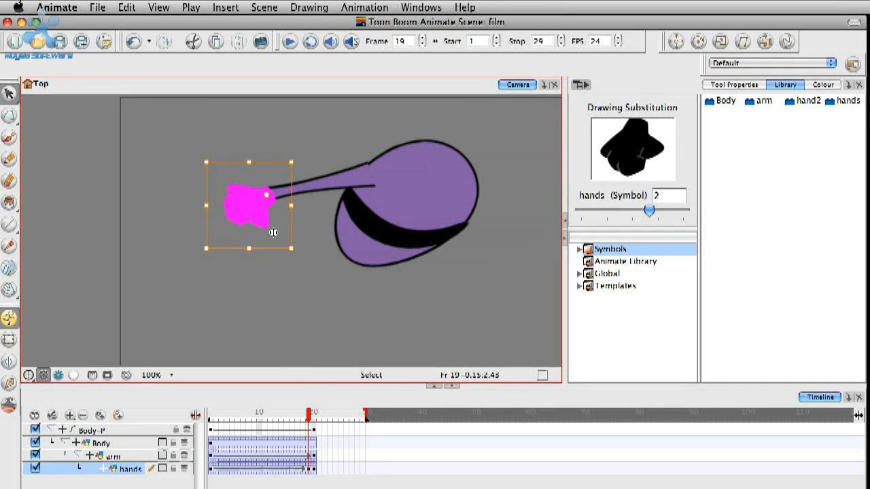
click(314, 415)
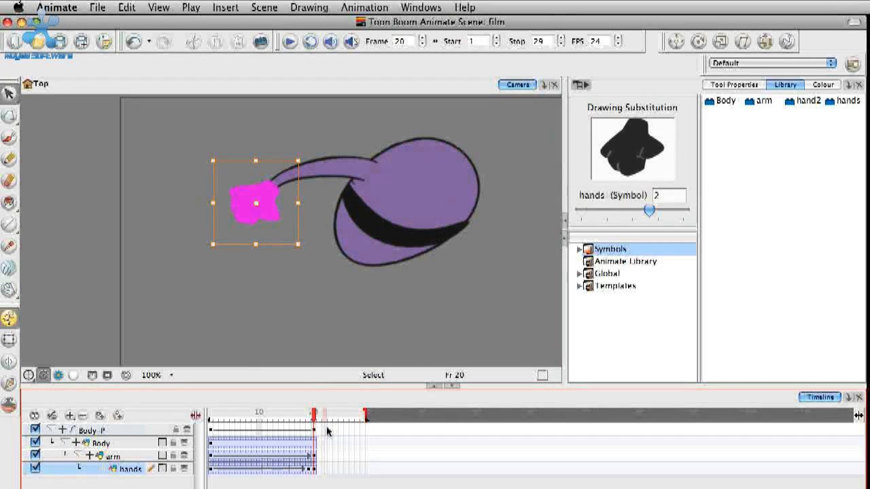
drag(327, 431, 361, 485)
key(F5)
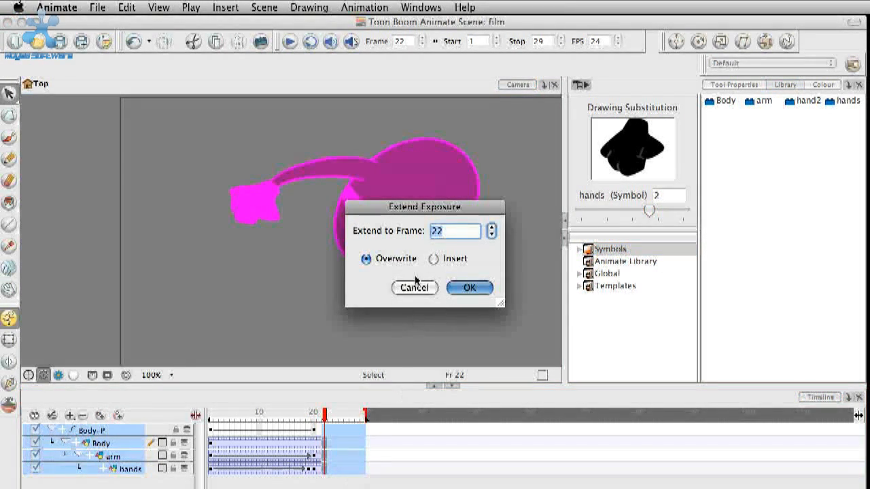
click(414, 287)
Extend the exposure of the Body, arm and hands layers to frame 27 and scrub back through the added frames.
click(354, 481)
drag(351, 432, 352, 480)
key(F5)
click(351, 481)
mouse_move(351, 413)
mouse_down()
mouse_move(309, 423)
mouse_move(320, 424)
mouse_up()
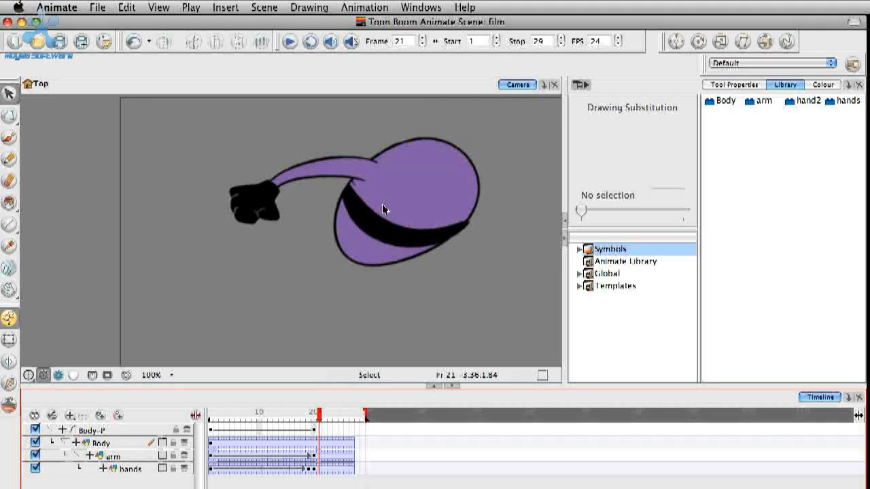